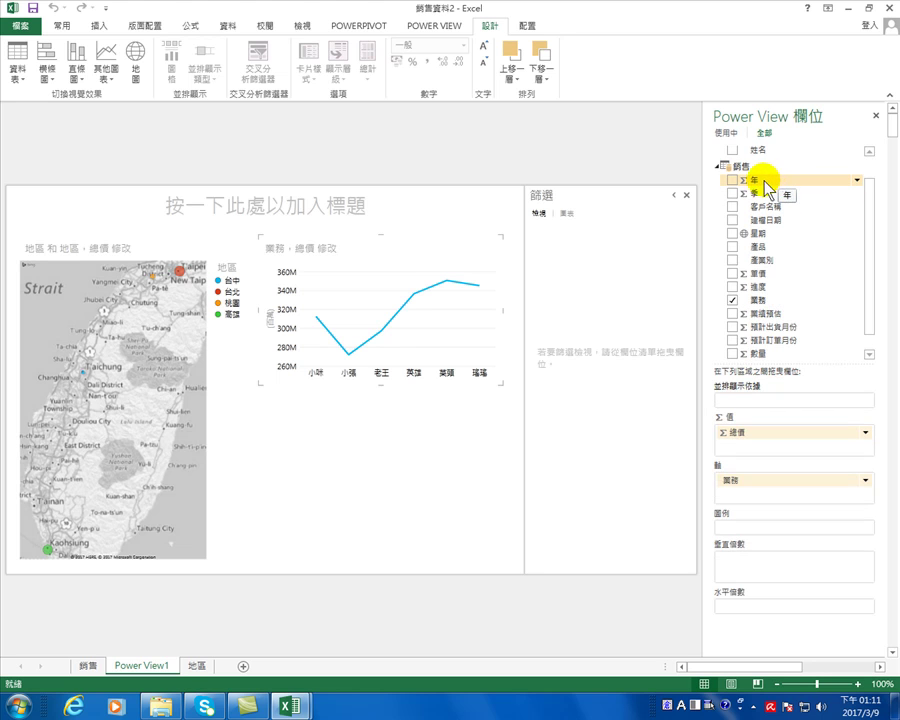
Add the 年 (year) field to the chart's Legend for separate 2008, 2009 and 2010 sales lines
drag(779, 183, 754, 531)
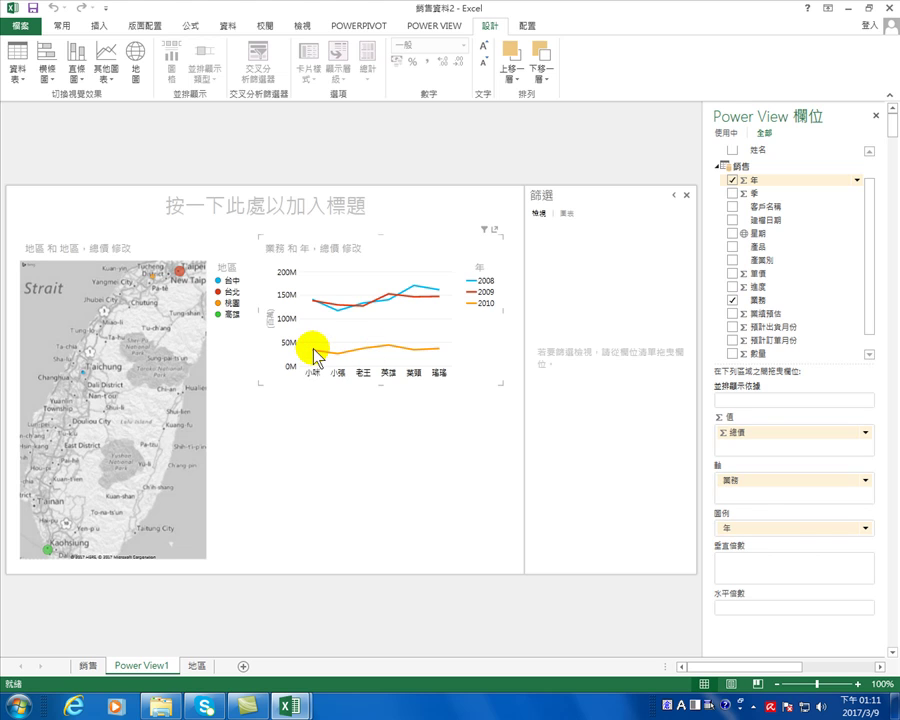
mouse_move(321, 353)
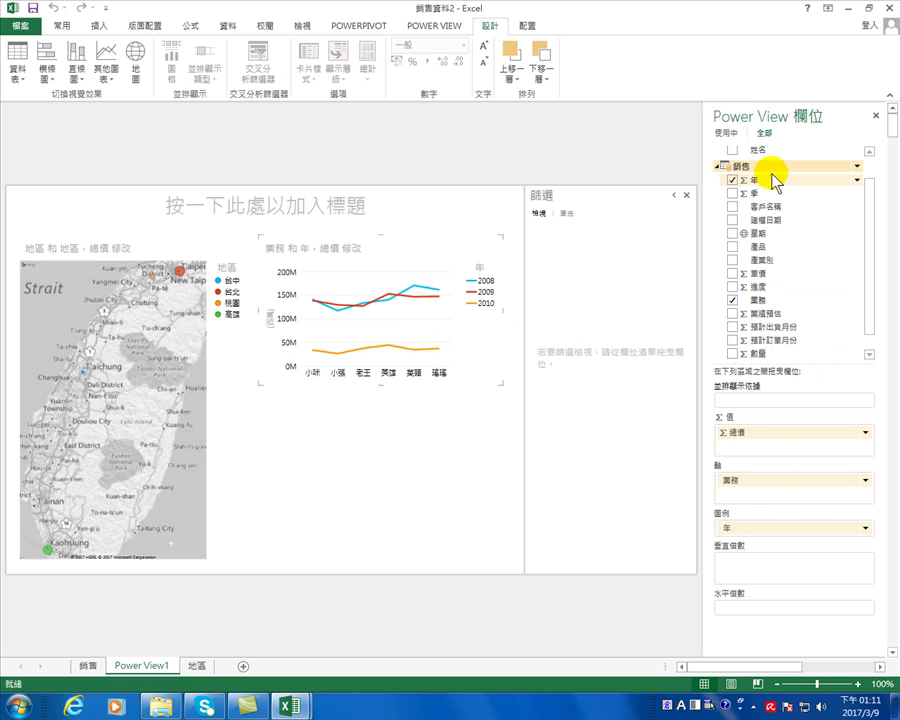
Add 年 as a chart filter and set its year range to end at 2009
mouse_move(772, 180)
mouse_down()
mouse_move(556, 287)
mouse_move(574, 256)
mouse_up()
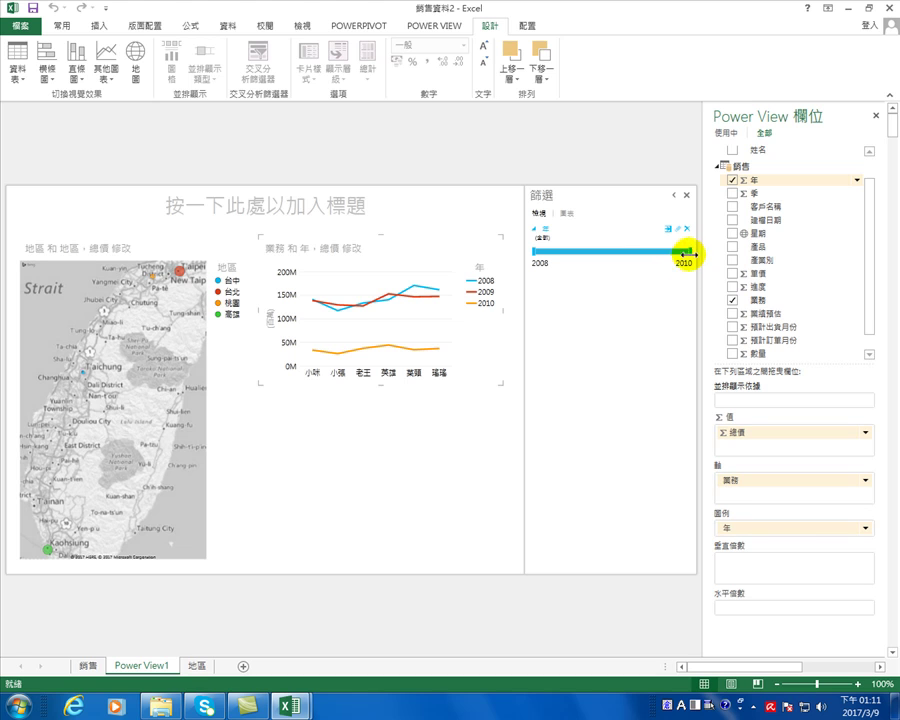
drag(686, 253, 622, 258)
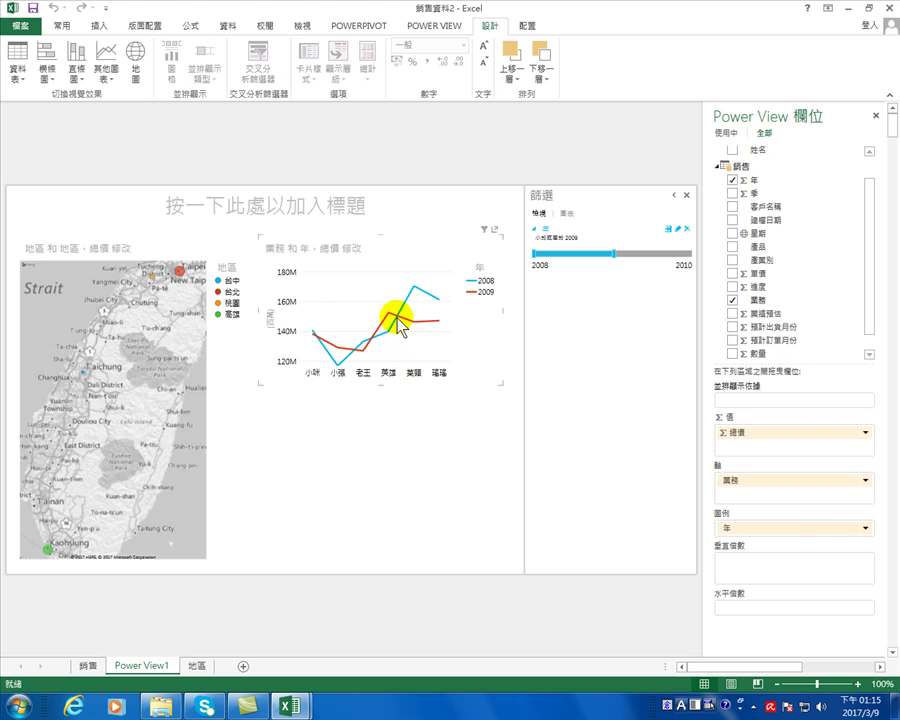
mouse_move(396, 318)
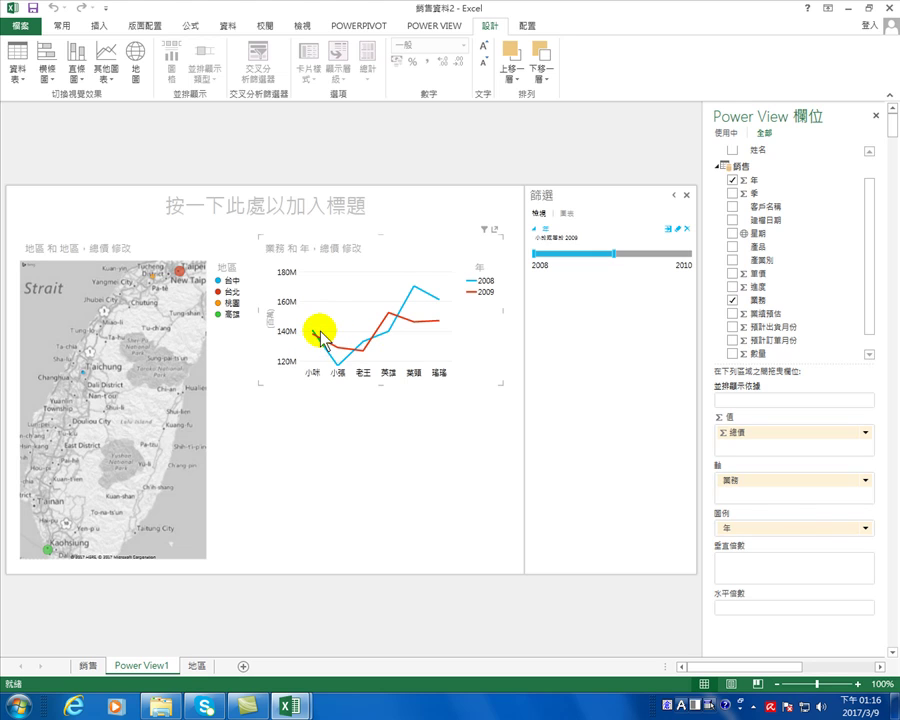
drag(321, 336, 336, 356)
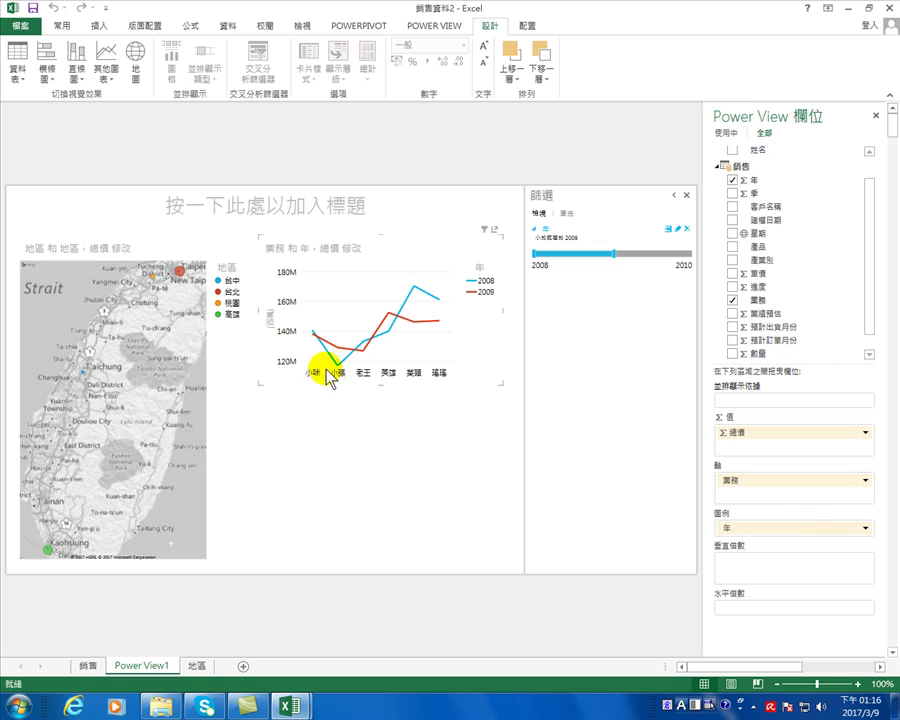
drag(377, 345, 385, 338)
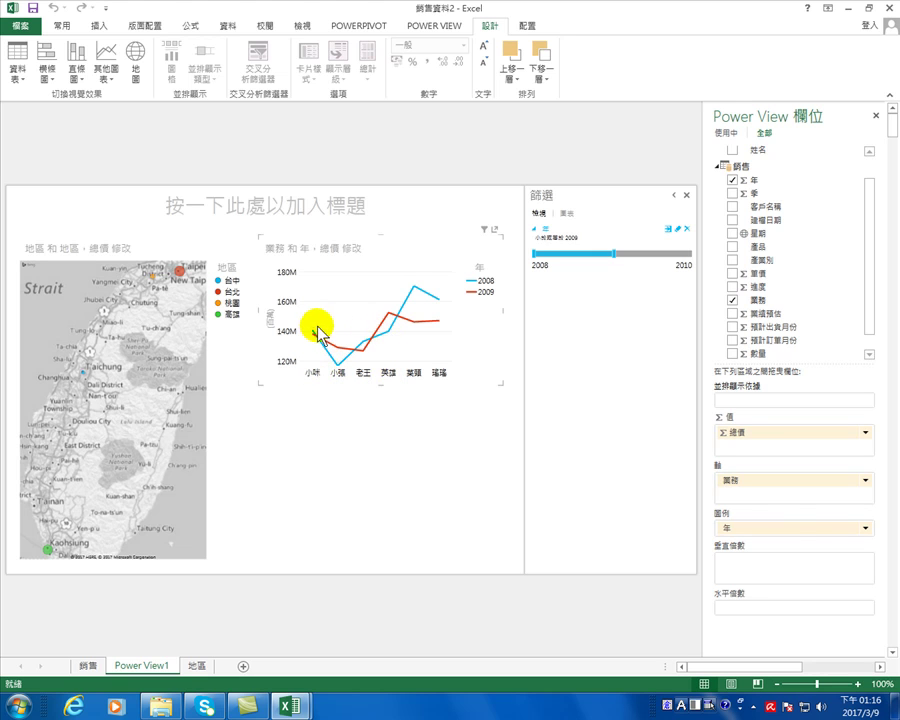
drag(315, 331, 320, 338)
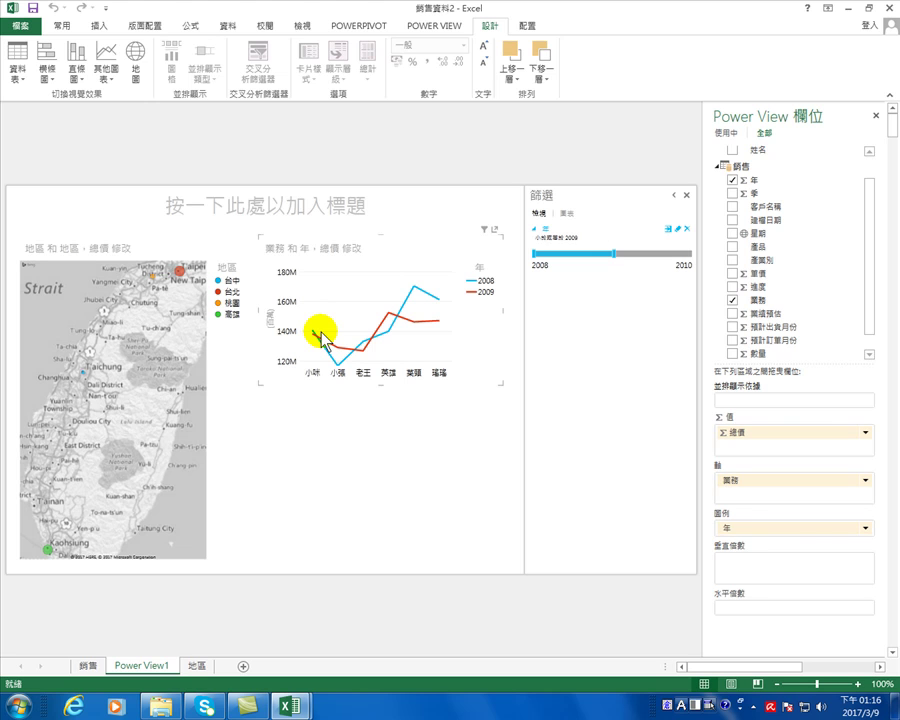
drag(388, 328, 392, 340)
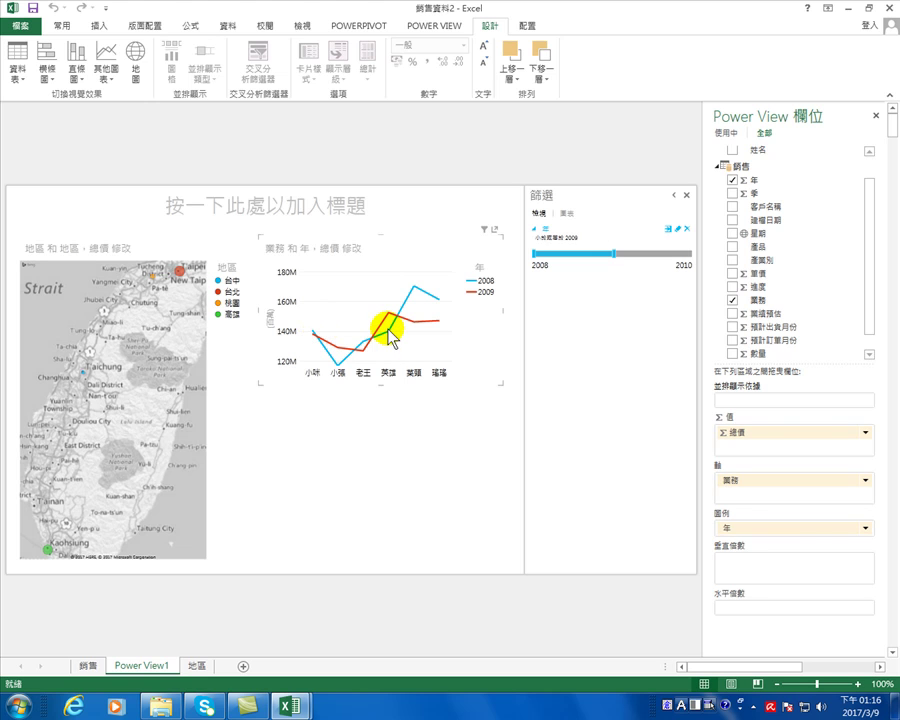
mouse_move(392, 340)
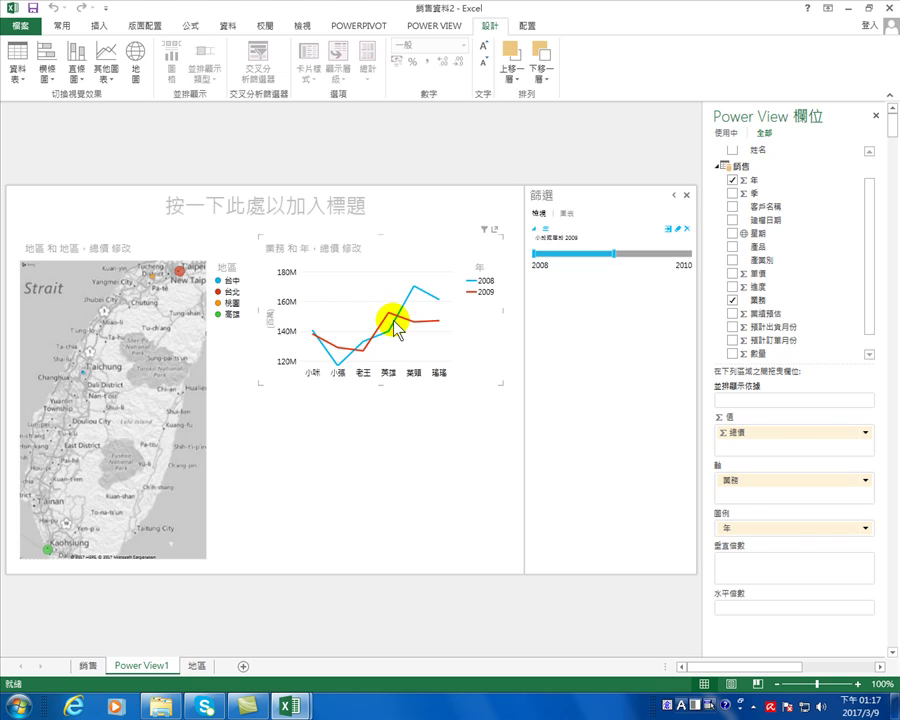
mouse_move(404, 318)
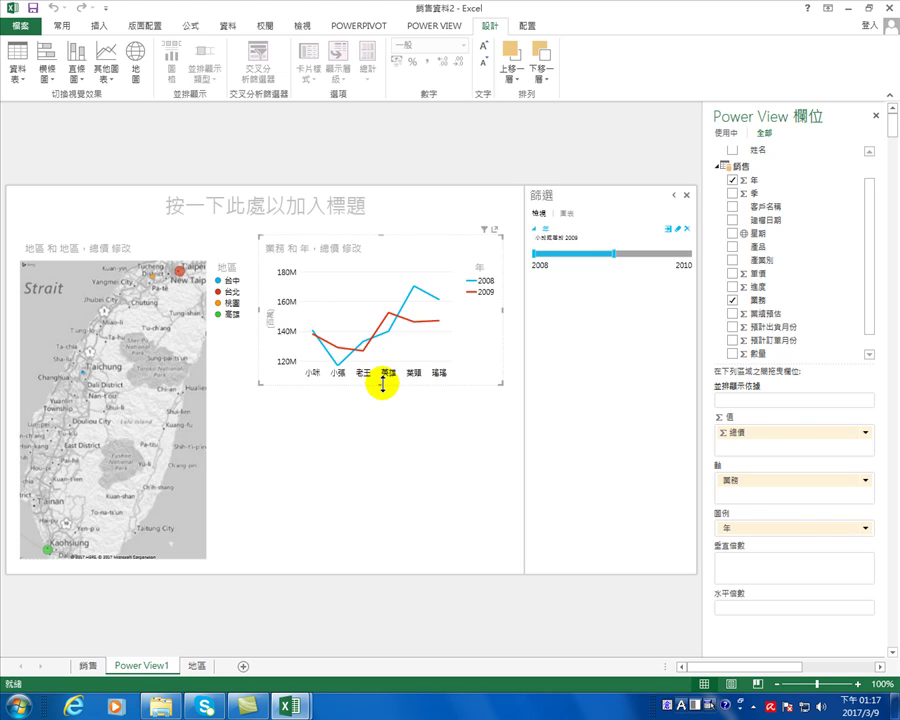
Reduce the line chart's height so the 2008 and 2009 lines flatten
drag(383, 383, 391, 322)
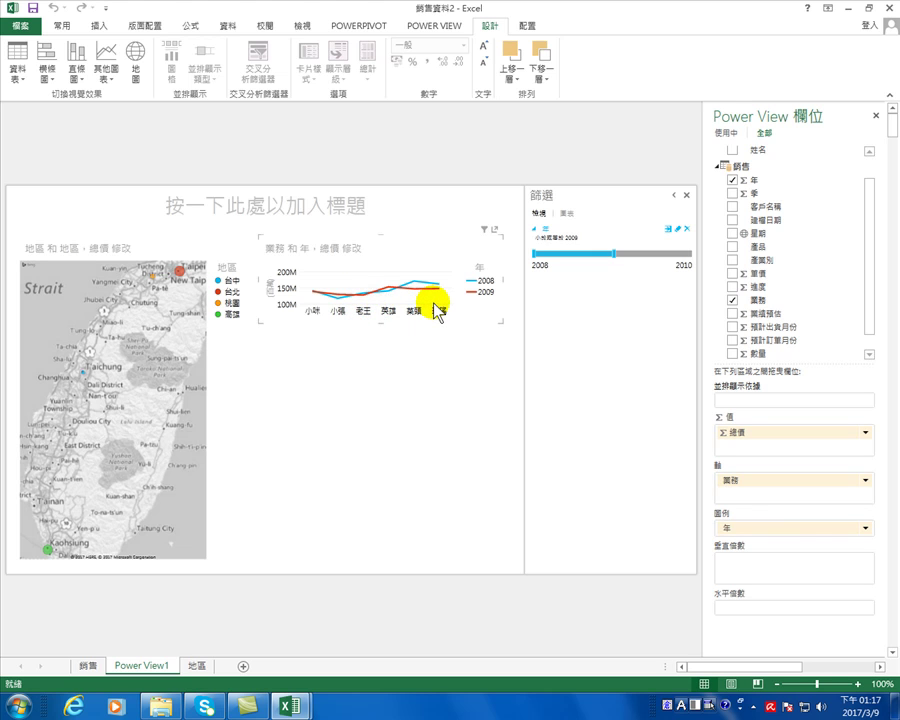
mouse_move(380, 295)
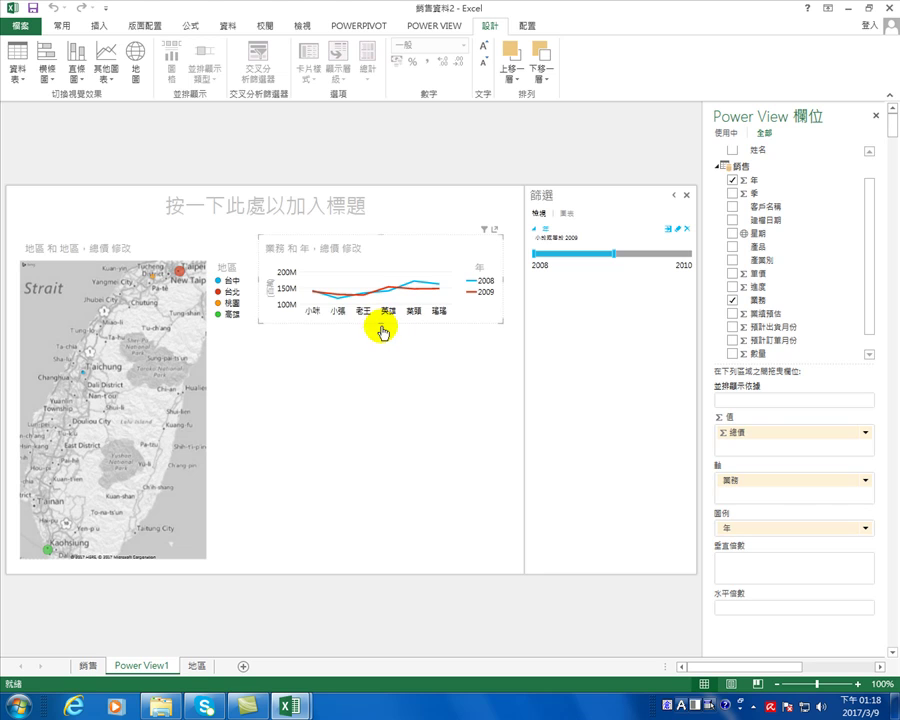
Stretch the line chart tall, then bring it back to a medium height
drag(381, 326, 379, 552)
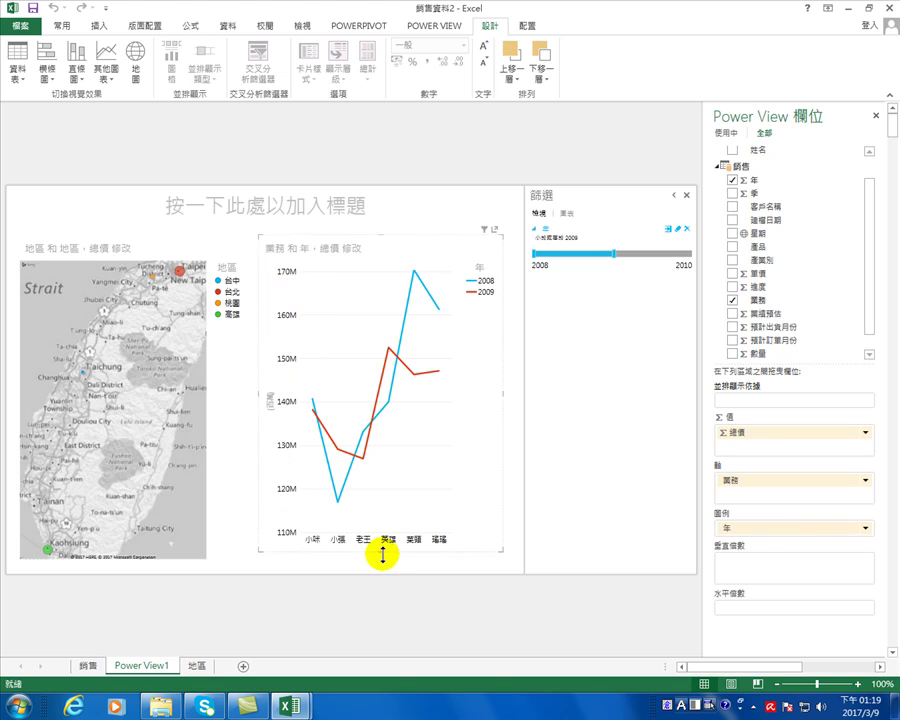
mouse_move(380, 551)
mouse_down()
mouse_move(418, 343)
mouse_move(410, 350)
mouse_up()
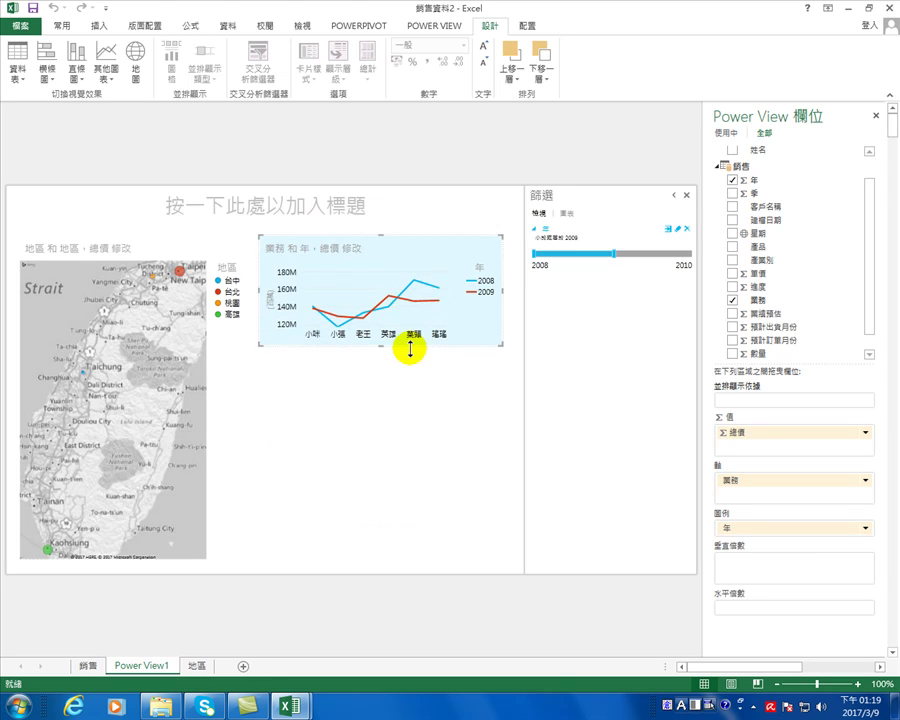